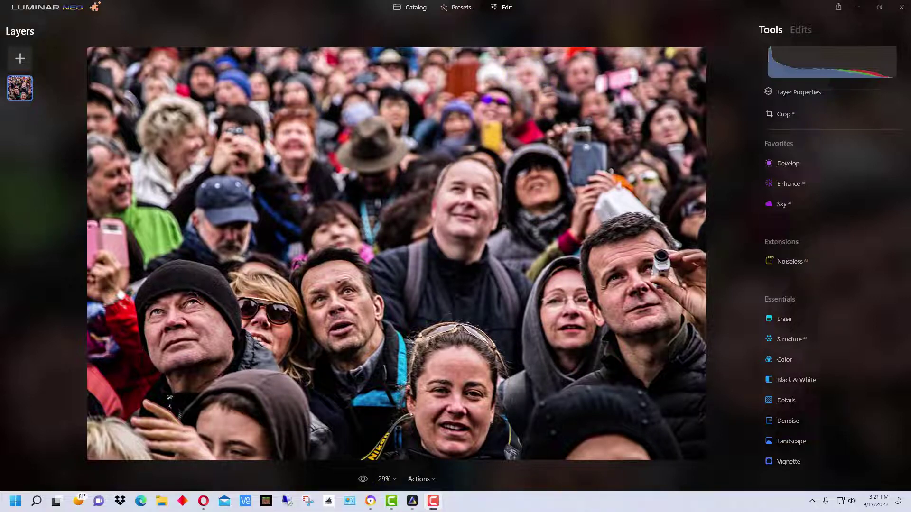
# Step: Export the crowd photo to a folder as JPEG 'people-740259' at actual size, 4457 x 2972
pyautogui.click(203, 501)
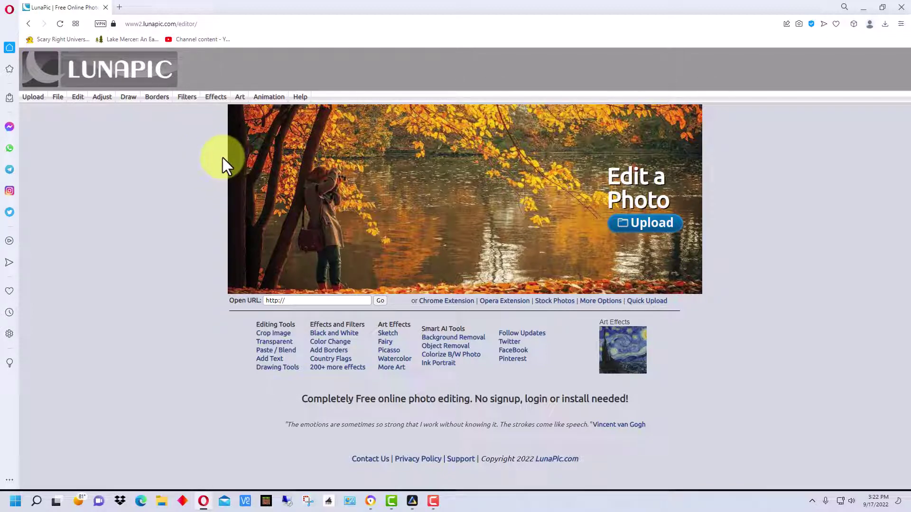
pyautogui.click(411, 501)
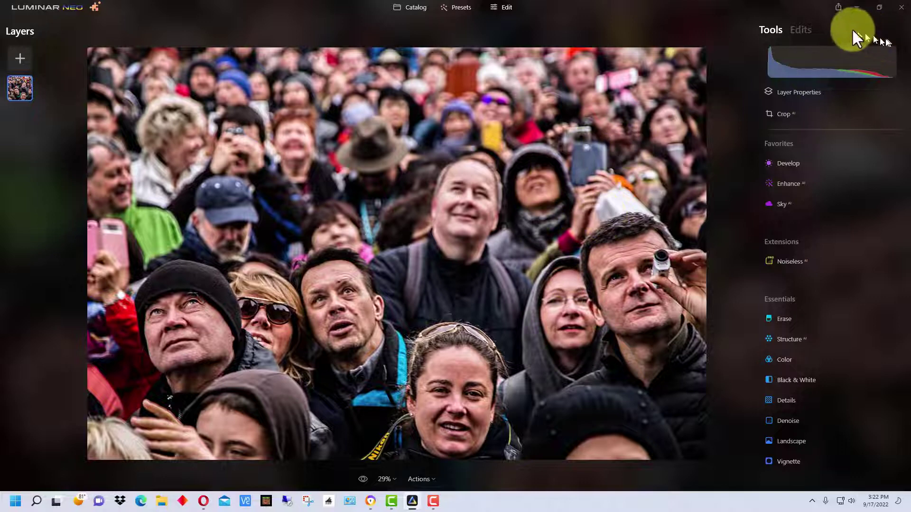
pyautogui.click(838, 7)
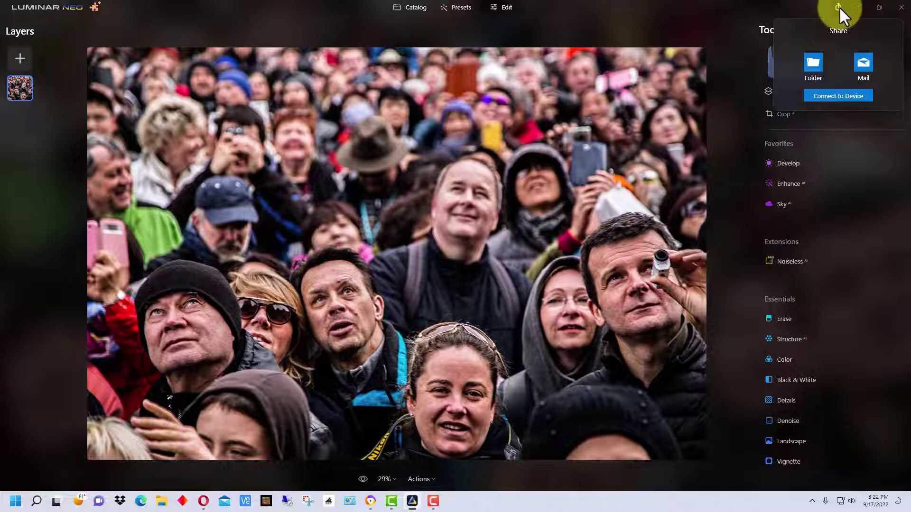
pyautogui.click(816, 60)
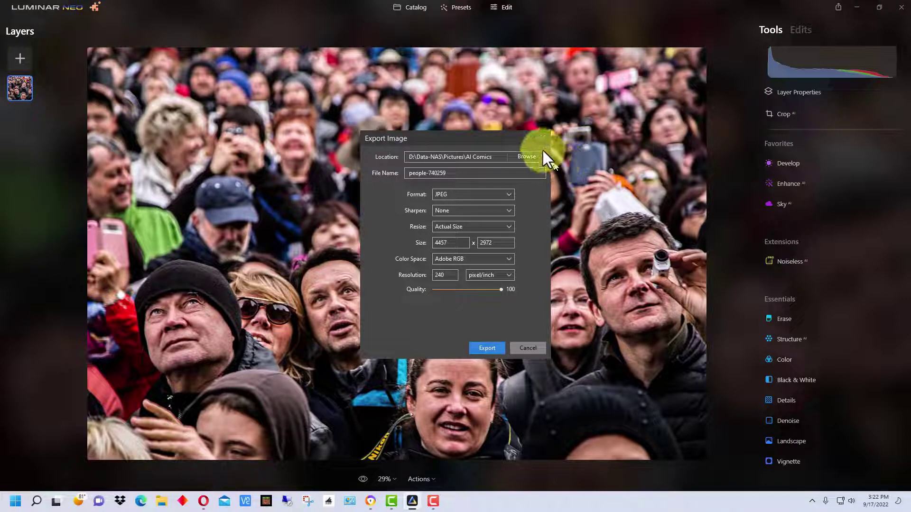
pyautogui.click(548, 137)
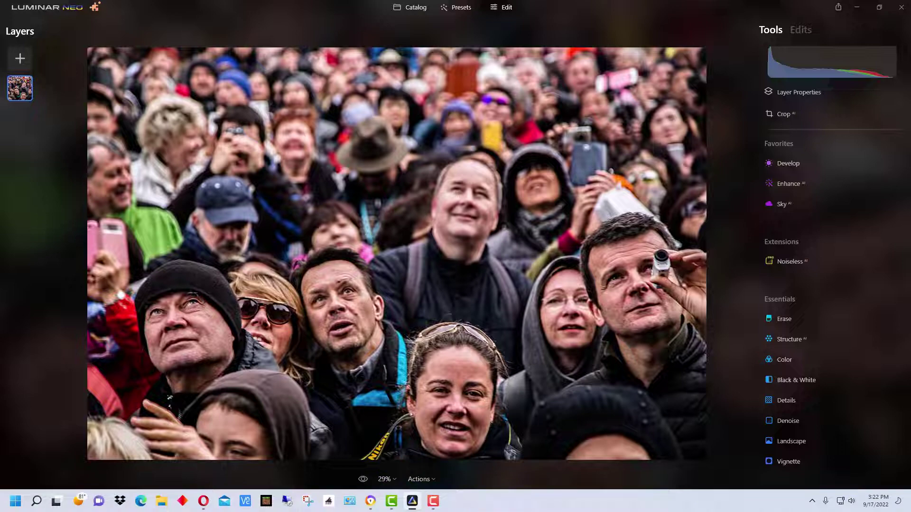
# Step: Upload people-740259.jpg into LunaPic's editor, where it opens at 1660x1107 px
pyautogui.hotkey('alt', 'Tab')
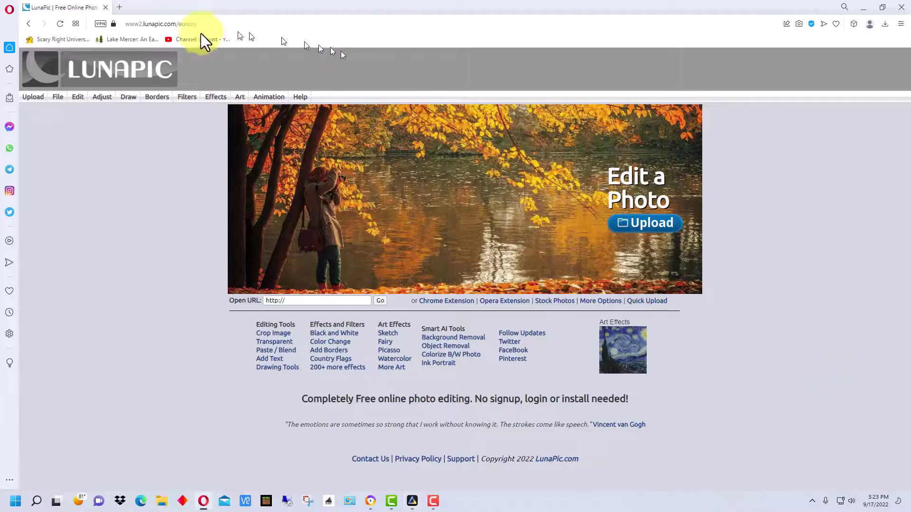
pyautogui.click(29, 101)
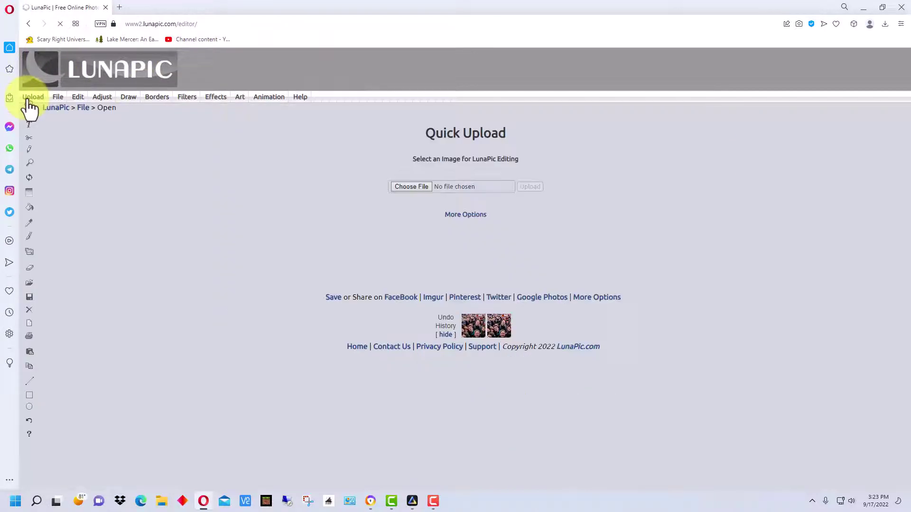
pyautogui.click(422, 187)
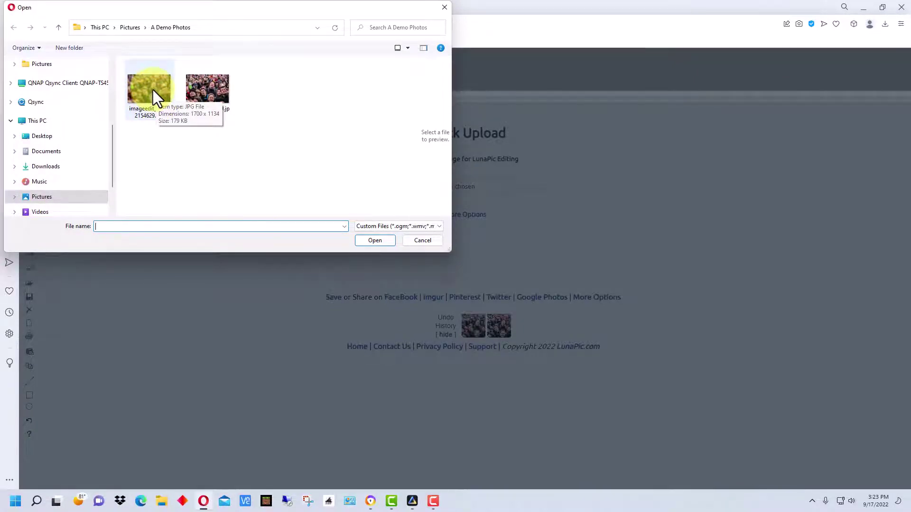
pyautogui.doubleClick(224, 93)
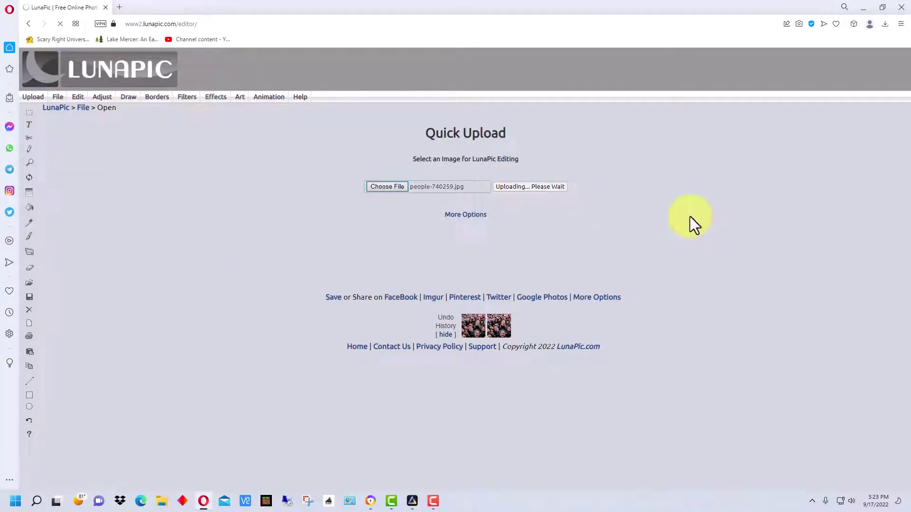
pyautogui.scroll(-2, 628, 252)
pyautogui.scroll(1, 627, 248)
pyautogui.scroll(-4, 627, 249)
pyautogui.scroll(-1, 627, 248)
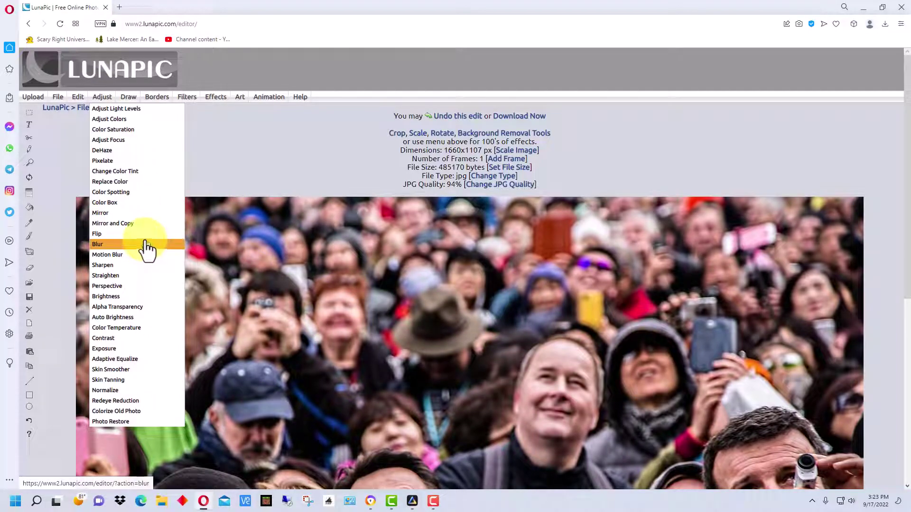
# Step: Apply LunaPic's Blur to the whole photo with the Adjust Focus slider set midway
pyautogui.click(145, 243)
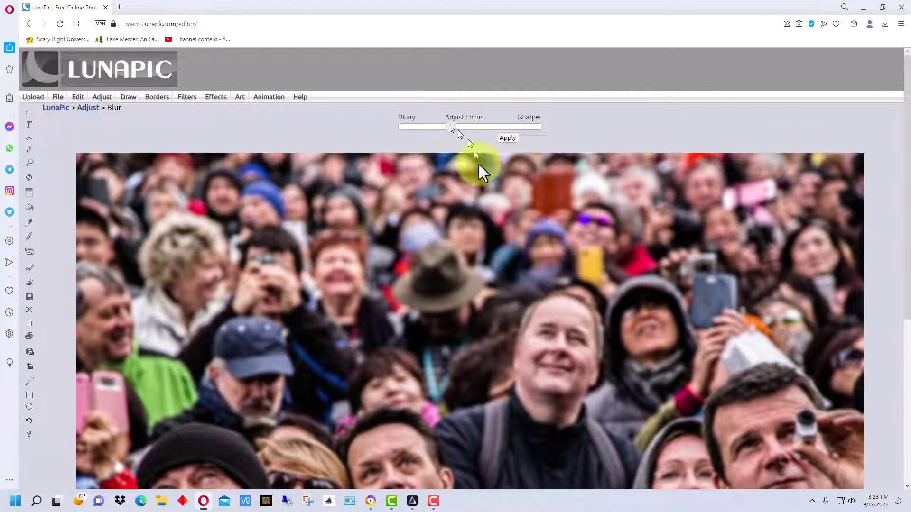
pyautogui.scroll(-2, 505, 286)
pyautogui.scroll(-3, 504, 283)
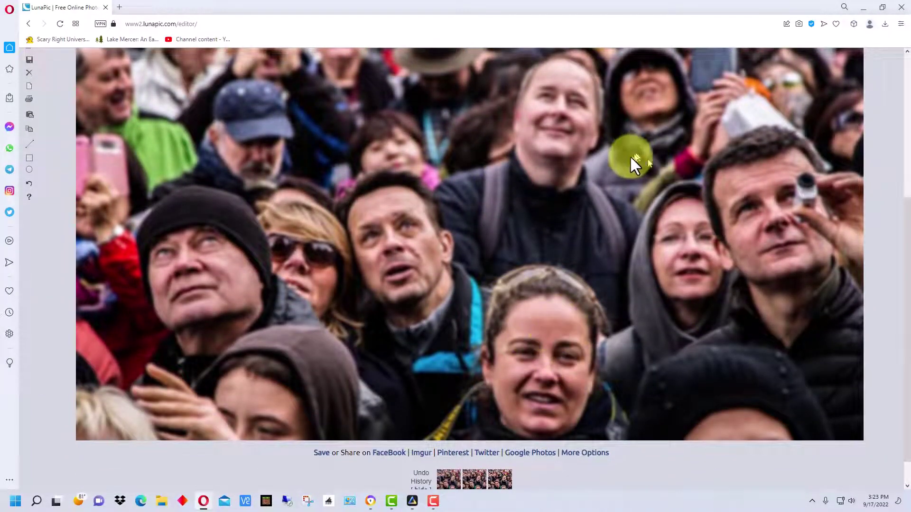
pyautogui.scroll(5, 548, 117)
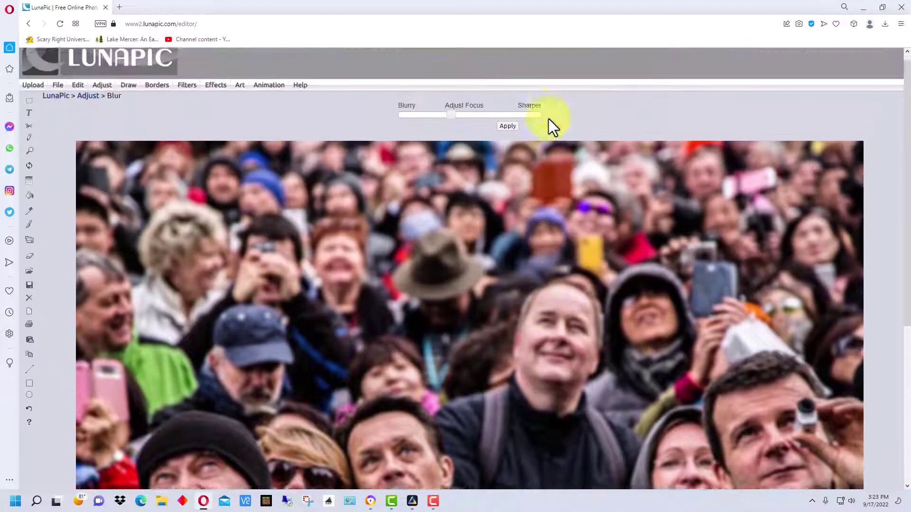
pyautogui.moveTo(489, 142); pyautogui.dragTo(624, 183)
pyautogui.scroll(-3, 661, 278)
pyautogui.scroll(2, 655, 261)
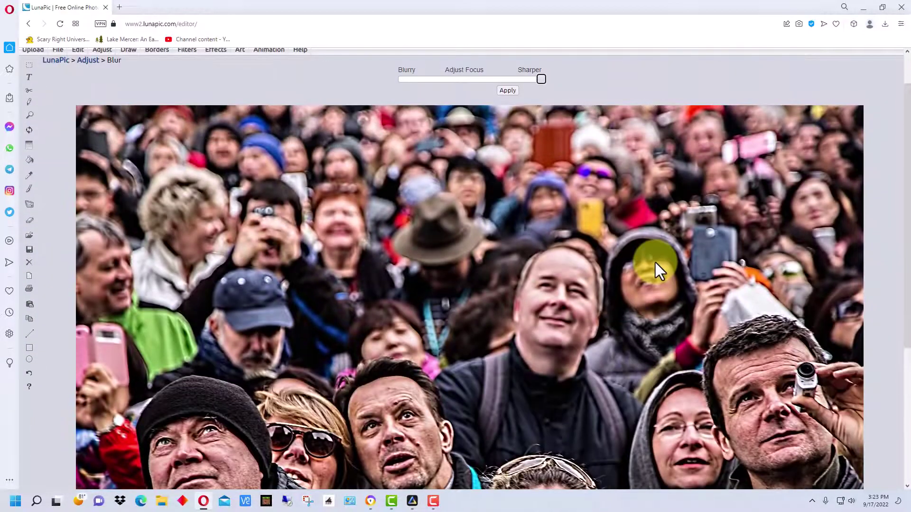
pyautogui.moveTo(537, 79); pyautogui.dragTo(463, 79)
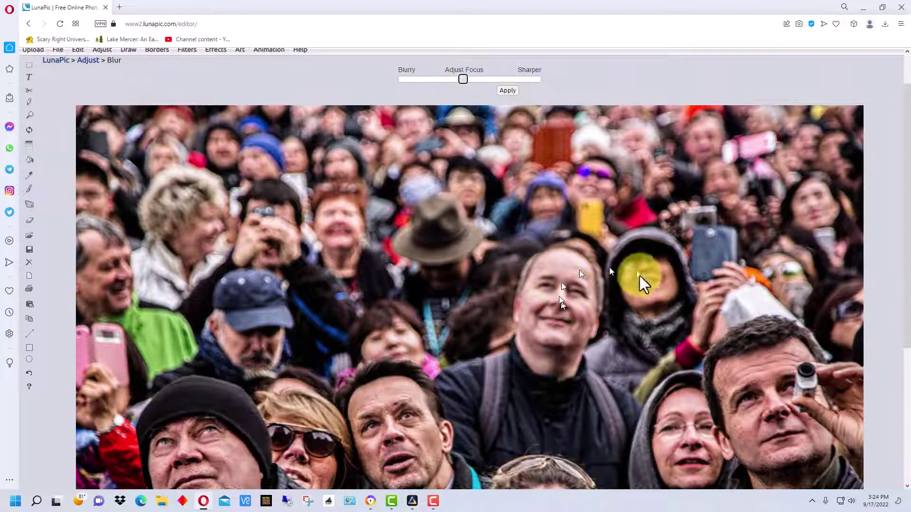
pyautogui.scroll(-3, 577, 318)
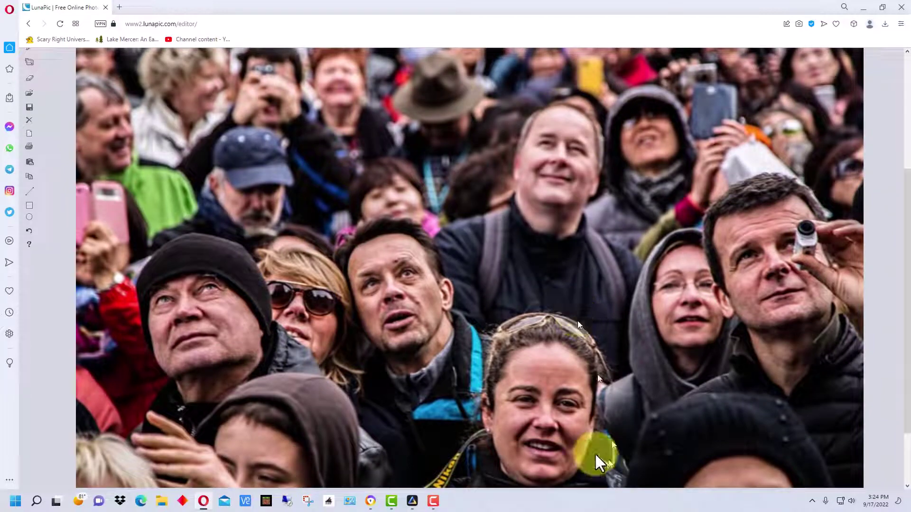
pyautogui.scroll(2, 569, 280)
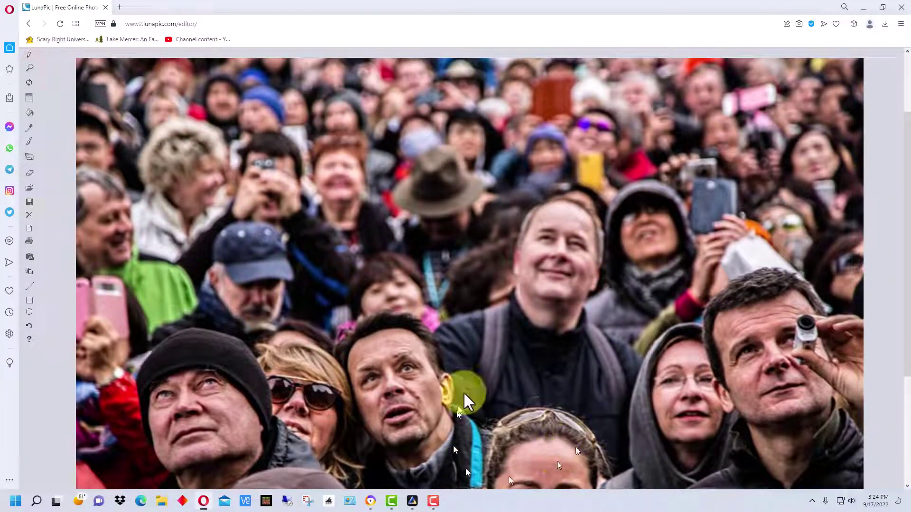
pyautogui.scroll(-1, 538, 342)
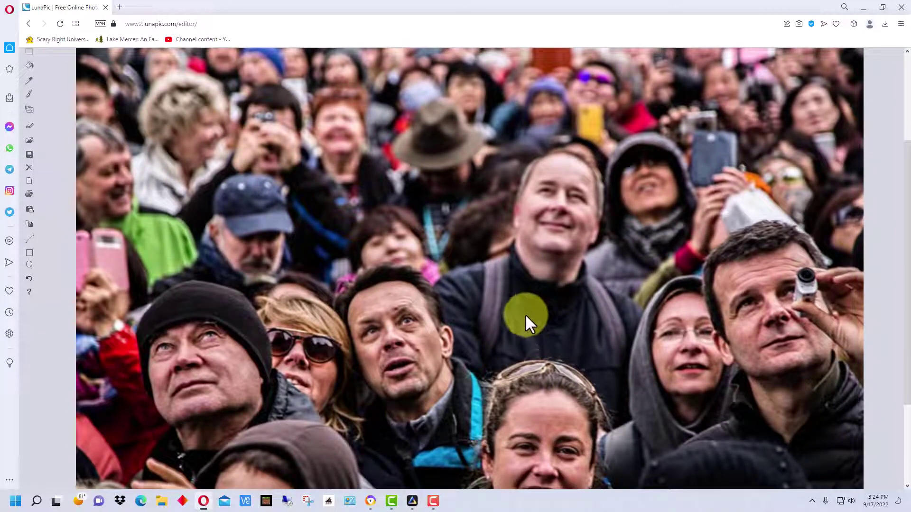
pyautogui.scroll(3, 224, 140)
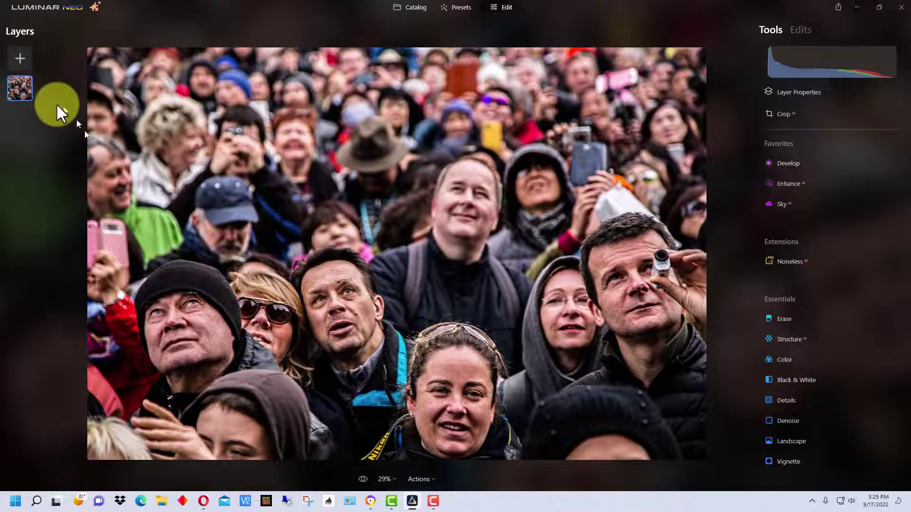
# Step: Load the LunaPic-blurred JPG from disk and add it as a new layer over the crowd photo
pyautogui.rightClick(23, 90)
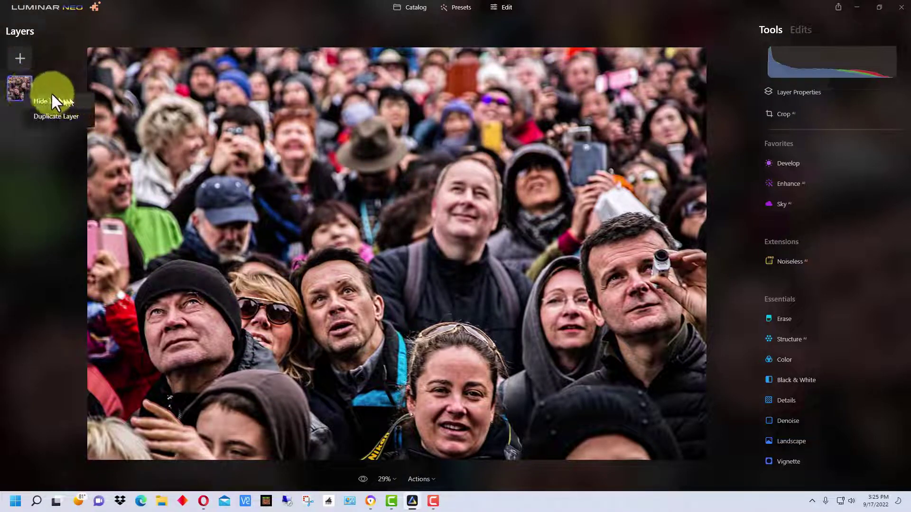
pyautogui.click(70, 60)
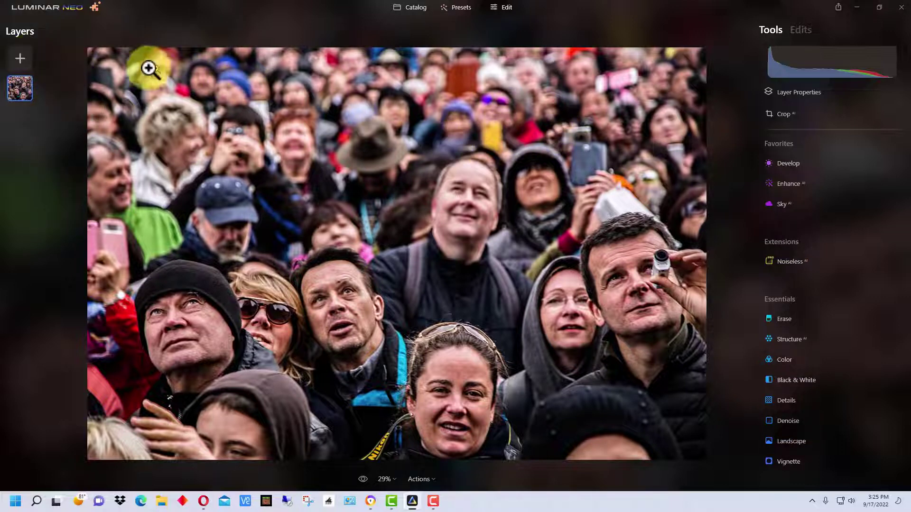
pyautogui.click(20, 58)
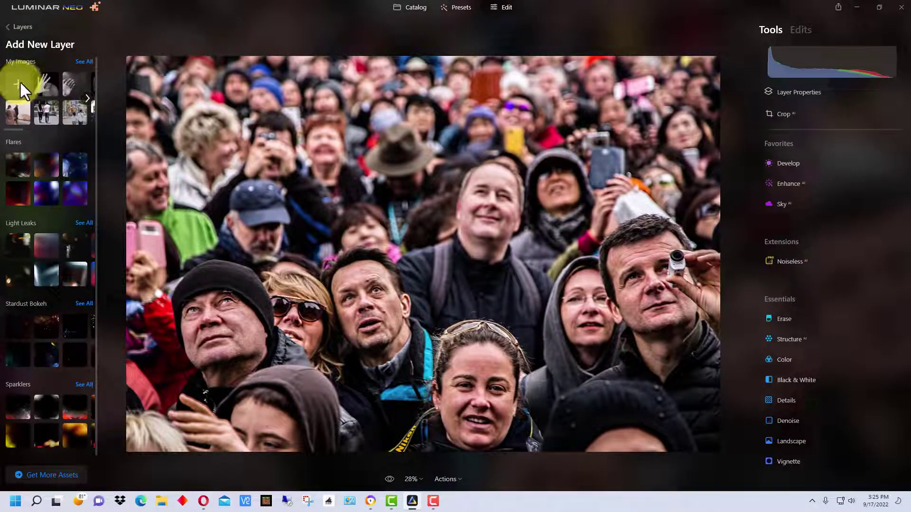
pyautogui.click(87, 73)
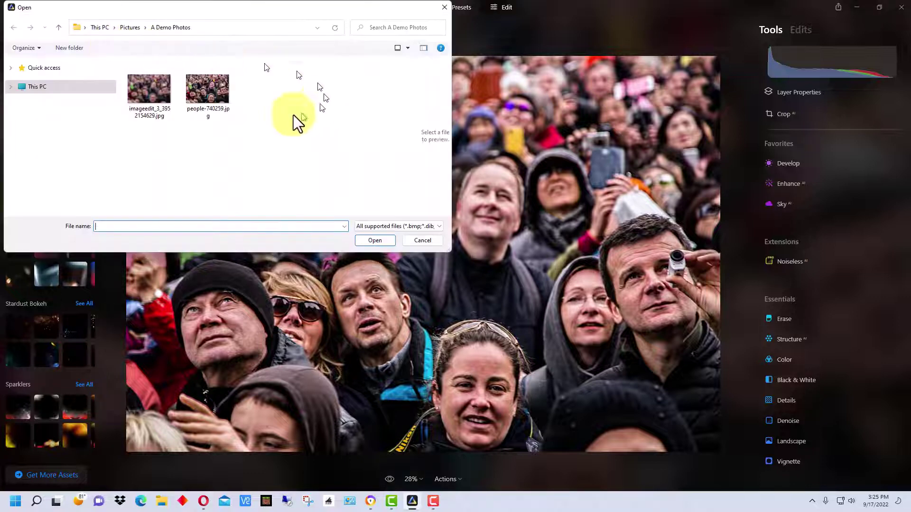
pyautogui.click(162, 91)
pyautogui.click(373, 240)
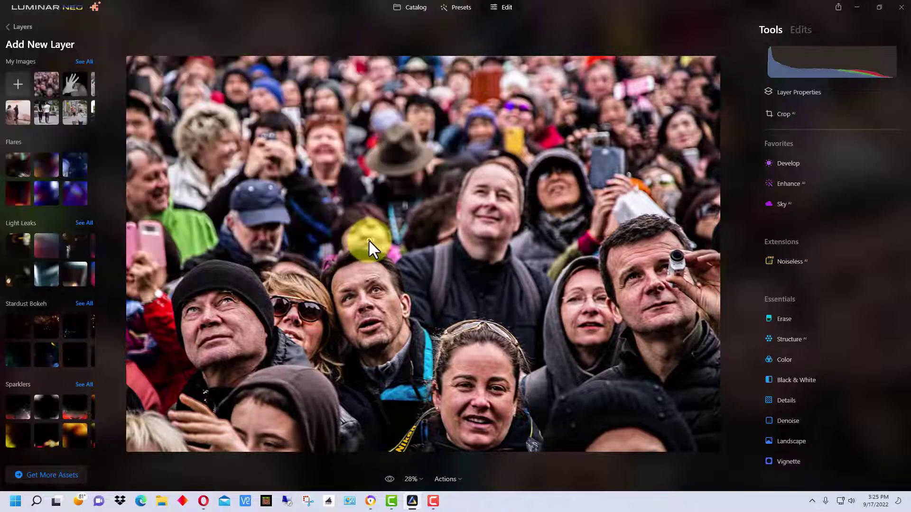
pyautogui.click(52, 78)
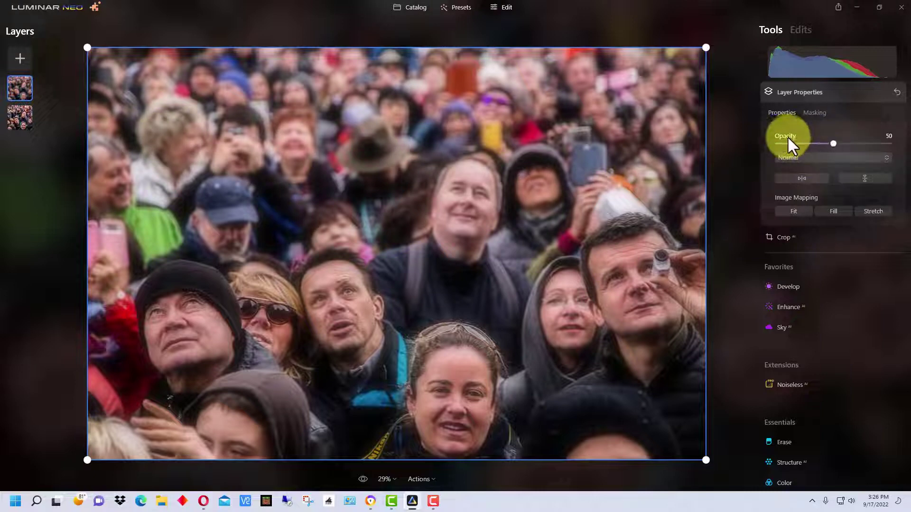
# Step: Raise the blurred layer's opacity to 100 and invert its mask so the photo looks sharp
pyautogui.moveTo(833, 144); pyautogui.dragTo(888, 143)
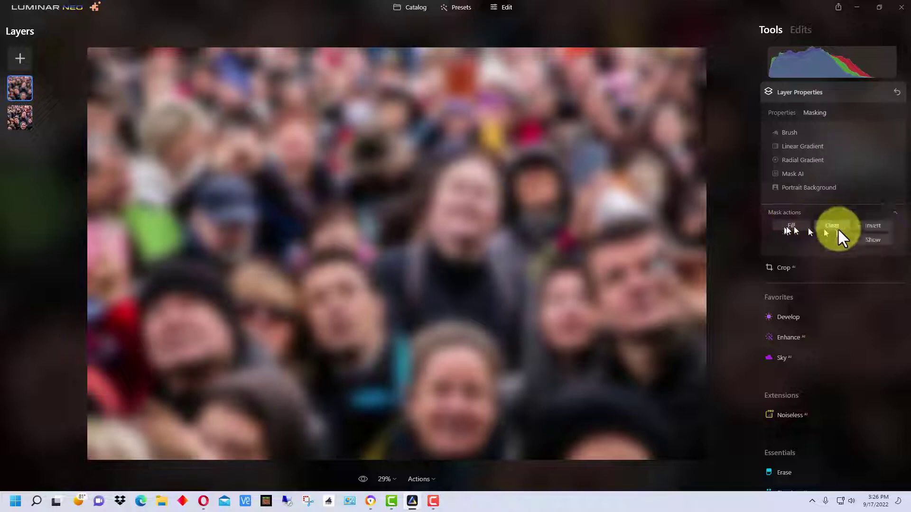
pyautogui.click(873, 226)
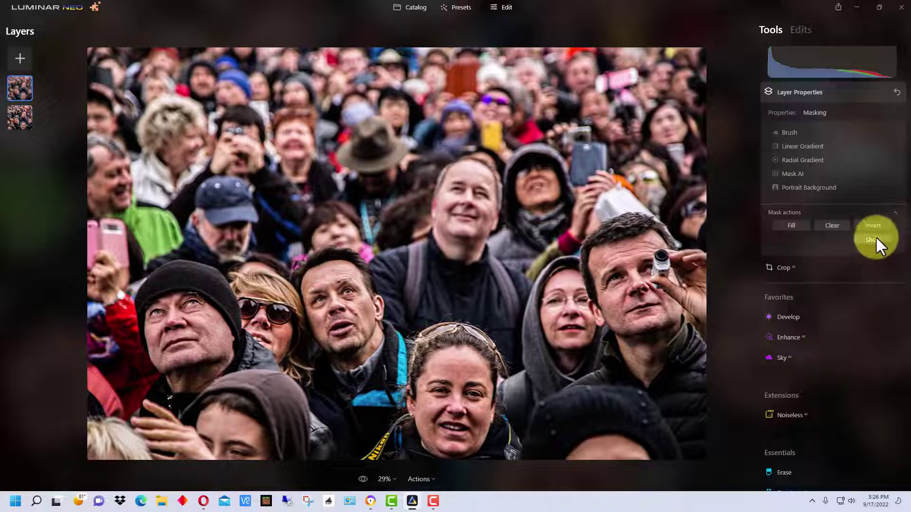
pyautogui.click(810, 156)
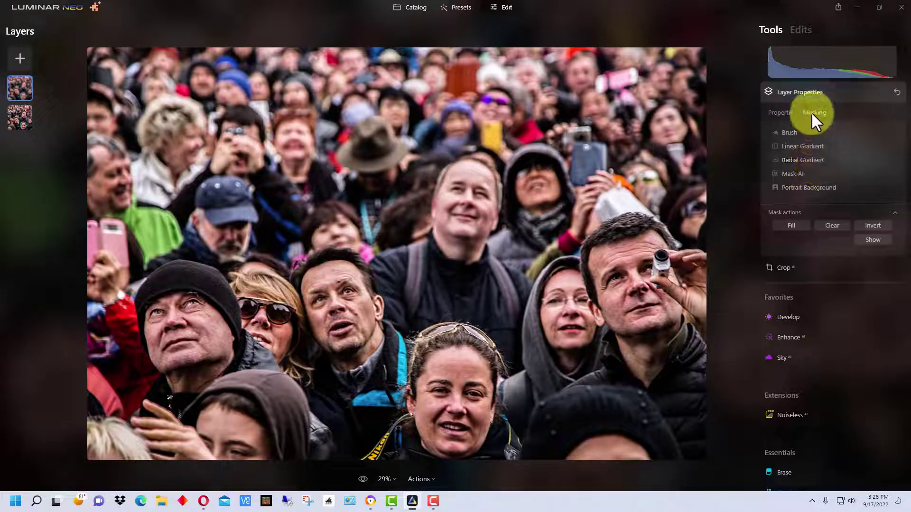
# Step: Paint the mask with a size 57, softness 70 brush over the bottom-centre woman's face
pyautogui.click(791, 133)
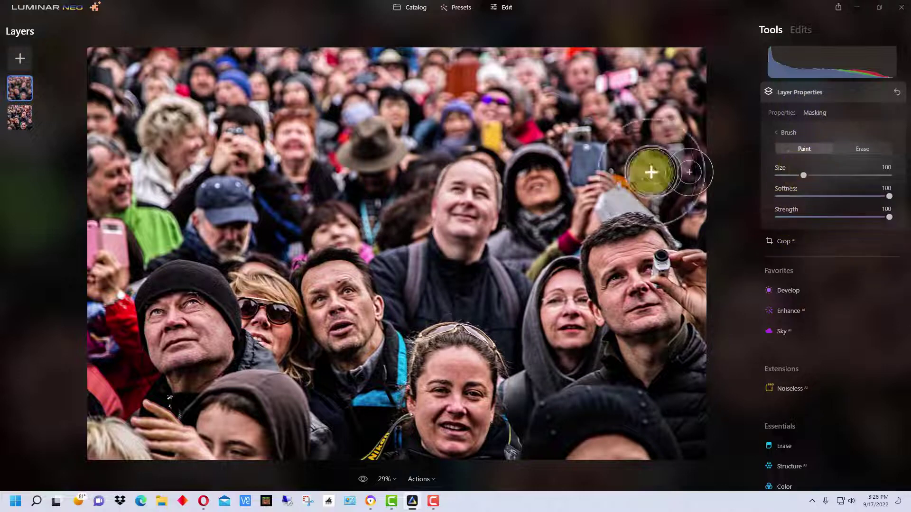
pyautogui.moveTo(803, 175); pyautogui.dragTo(790, 176)
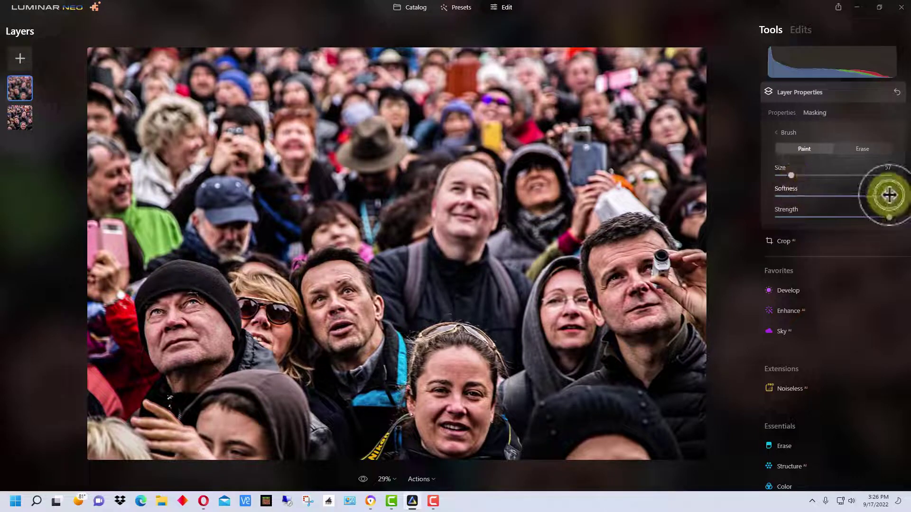
pyautogui.moveTo(888, 196); pyautogui.dragTo(854, 193)
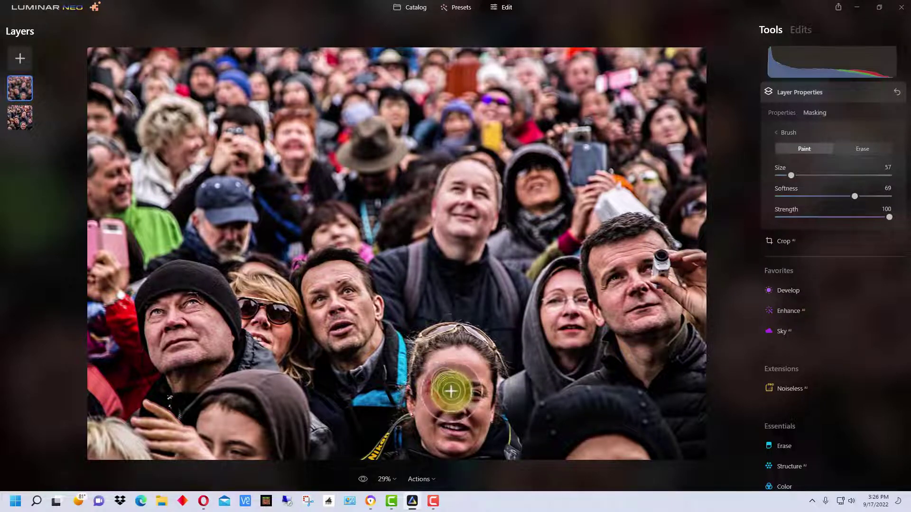
pyautogui.moveTo(446, 385)
pyautogui.mouseDown()
pyautogui.moveTo(463, 390)
pyautogui.moveTo(455, 426)
pyautogui.moveTo(440, 411)
pyautogui.moveTo(449, 391)
pyautogui.moveTo(461, 399)
pyautogui.moveTo(454, 429)
pyautogui.moveTo(430, 423)
pyautogui.moveTo(439, 388)
pyautogui.moveTo(455, 366)
pyautogui.moveTo(472, 378)
pyautogui.moveTo(465, 427)
pyautogui.moveTo(440, 431)
pyautogui.moveTo(451, 446)
pyautogui.moveTo(465, 437)
pyautogui.moveTo(479, 387)
pyautogui.moveTo(457, 361)
pyautogui.moveTo(431, 392)
pyautogui.moveTo(427, 403)
pyautogui.moveTo(455, 401)
pyautogui.moveTo(466, 373)
pyautogui.mouseUp()
pyautogui.rightClick(464, 373)
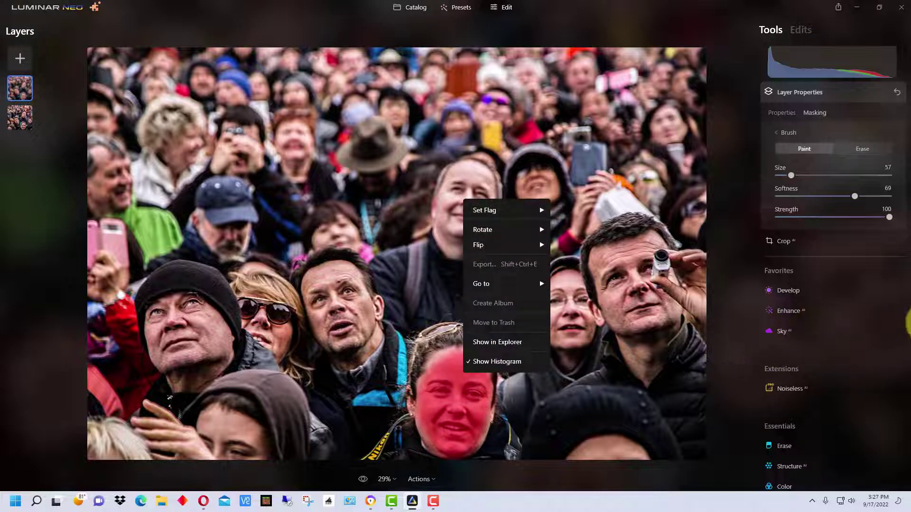
pyautogui.click(851, 313)
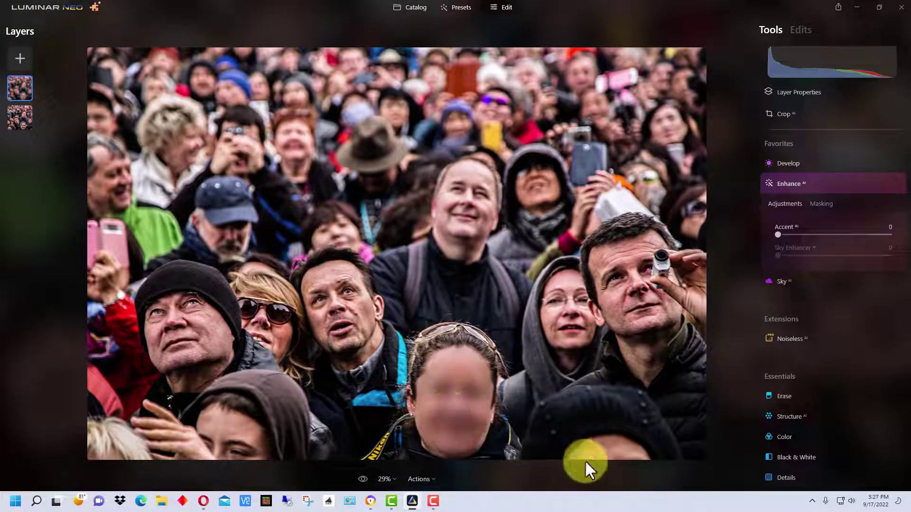
# Step: Brush the blurred layer's mask over the hooded woman's face just right of centre
pyautogui.click(799, 92)
pyautogui.click(781, 127)
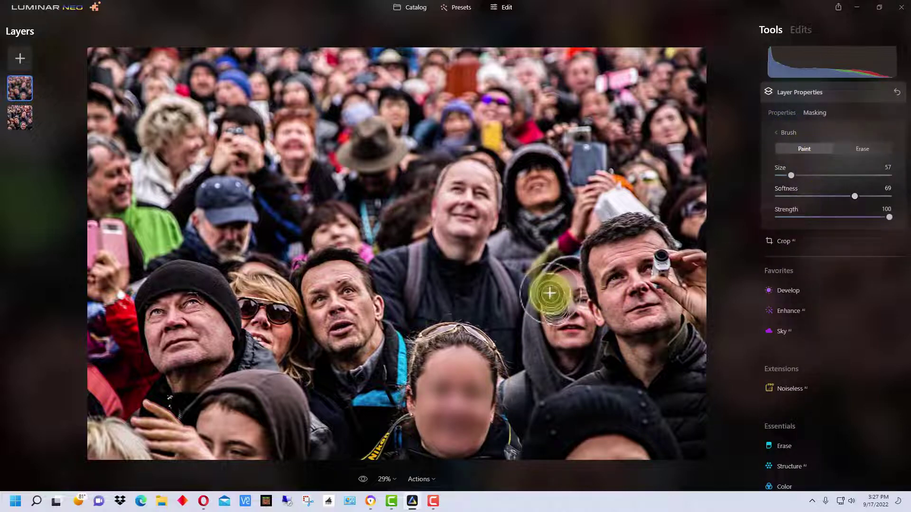
pyautogui.moveTo(549, 290)
pyautogui.mouseDown()
pyautogui.moveTo(561, 326)
pyautogui.moveTo(562, 287)
pyautogui.moveTo(557, 311)
pyautogui.moveTo(569, 331)
pyautogui.moveTo(556, 304)
pyautogui.moveTo(564, 282)
pyautogui.moveTo(569, 314)
pyautogui.mouseUp()
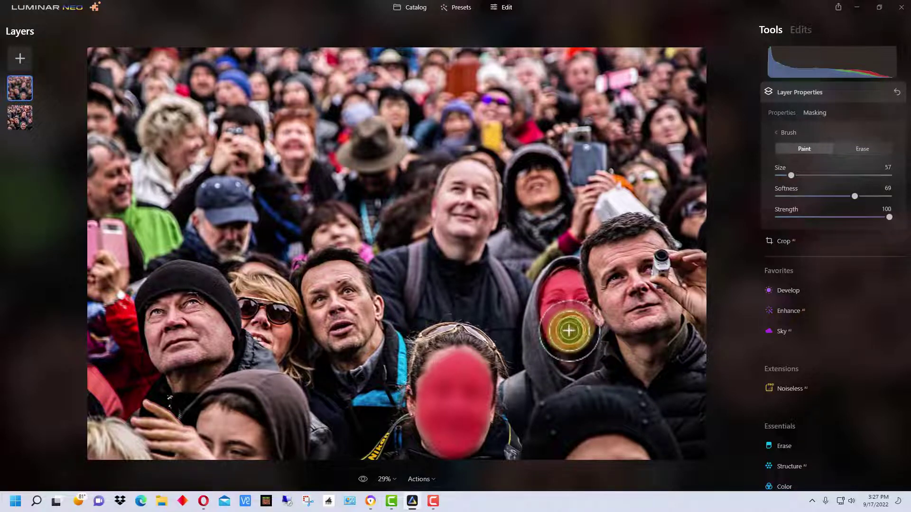
pyautogui.moveTo(572, 332); pyautogui.dragTo(575, 334)
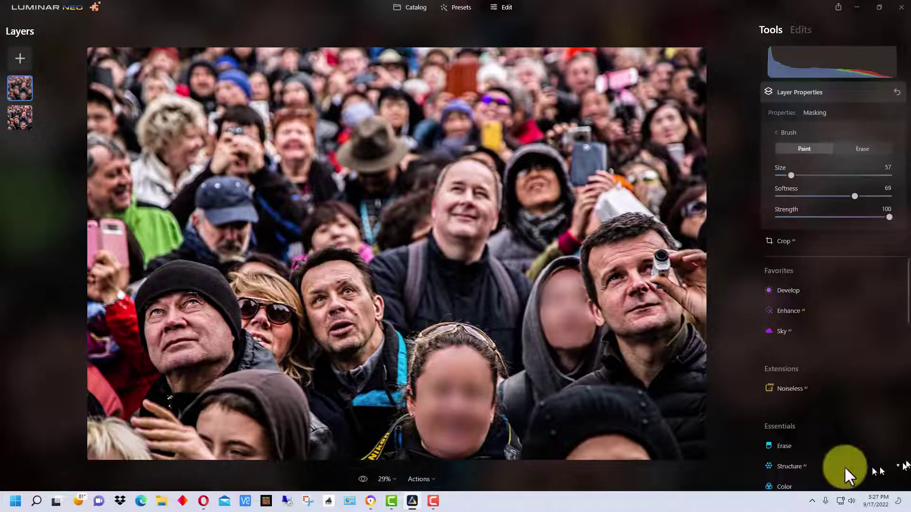
pyautogui.moveTo(563, 292); pyautogui.dragTo(571, 295)
# Step: Shrink the brush to size 26 and touch up the mask edges around the hooded face
pyautogui.scroll(2, 575, 327)
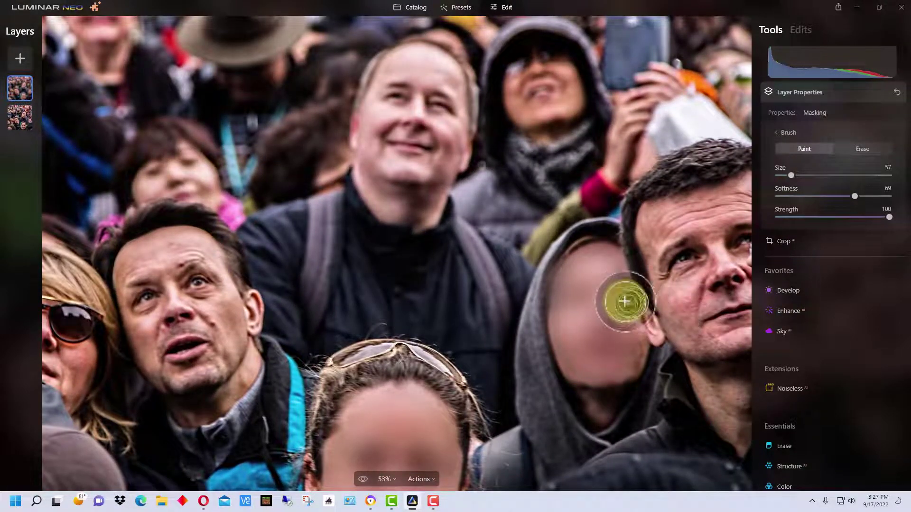
pyautogui.scroll(-1, 633, 357)
pyautogui.scroll(-1, 632, 357)
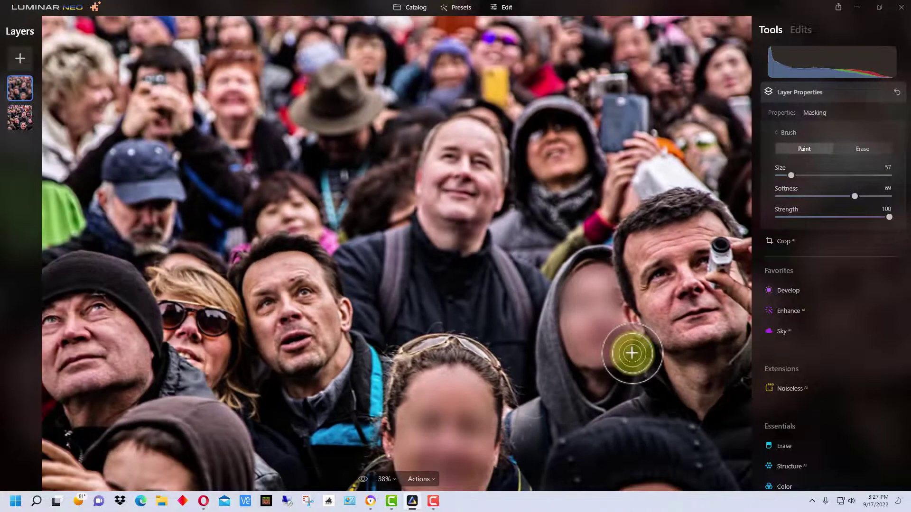
pyautogui.moveTo(789, 175); pyautogui.dragTo(782, 176)
pyautogui.scroll(3, 634, 359)
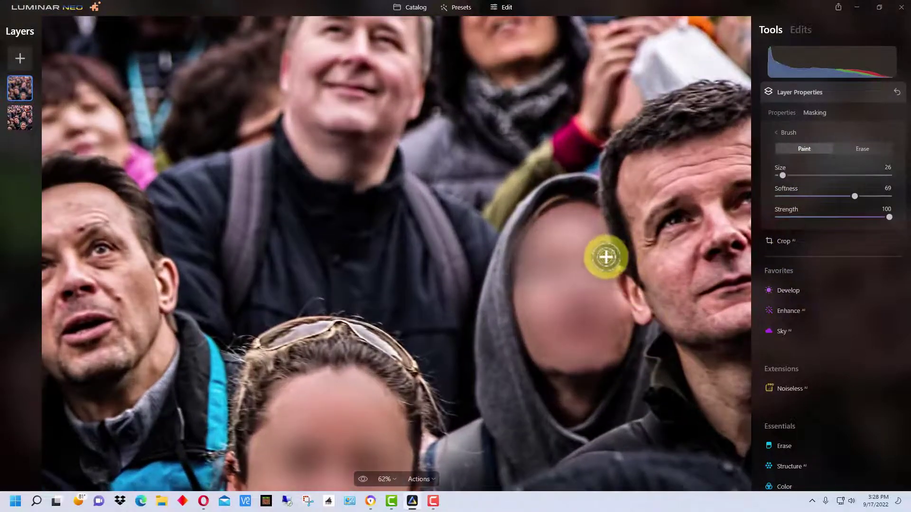
pyautogui.moveTo(607, 252); pyautogui.dragTo(612, 261)
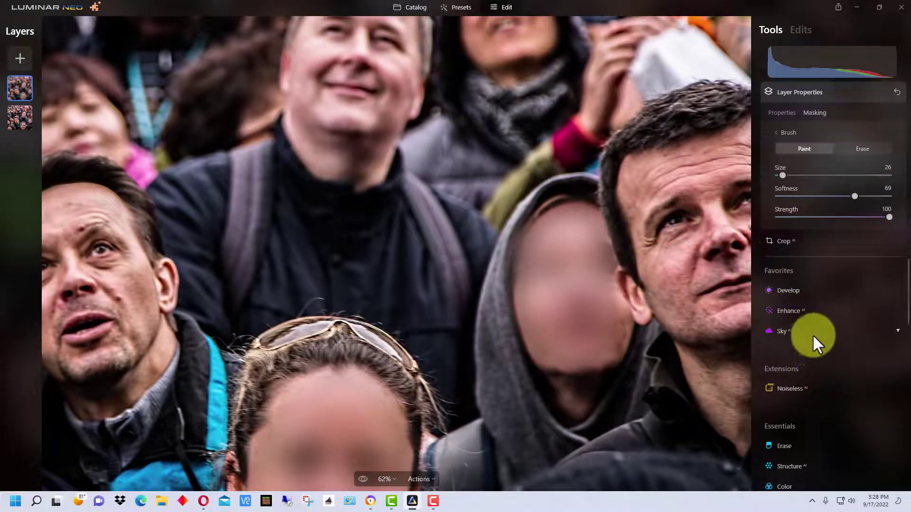
pyautogui.scroll(-3, 812, 334)
pyautogui.scroll(-4, 677, 301)
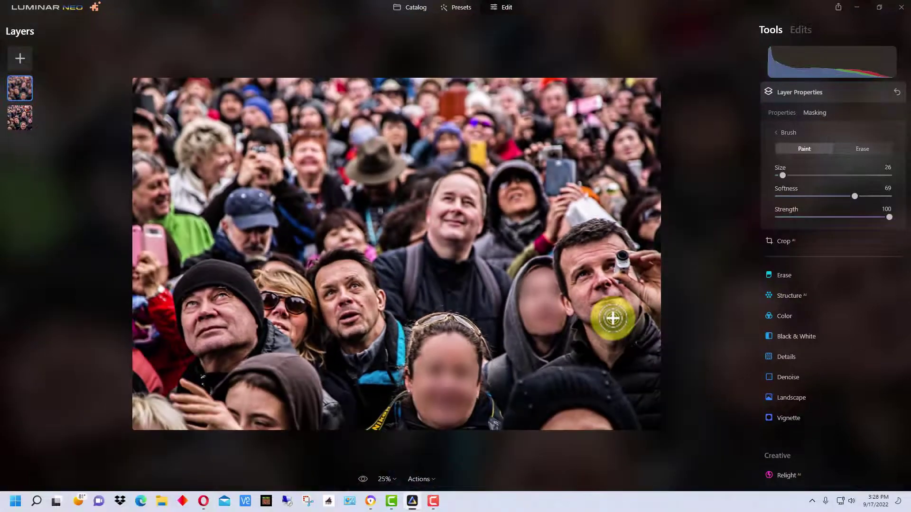
pyautogui.scroll(1, 613, 318)
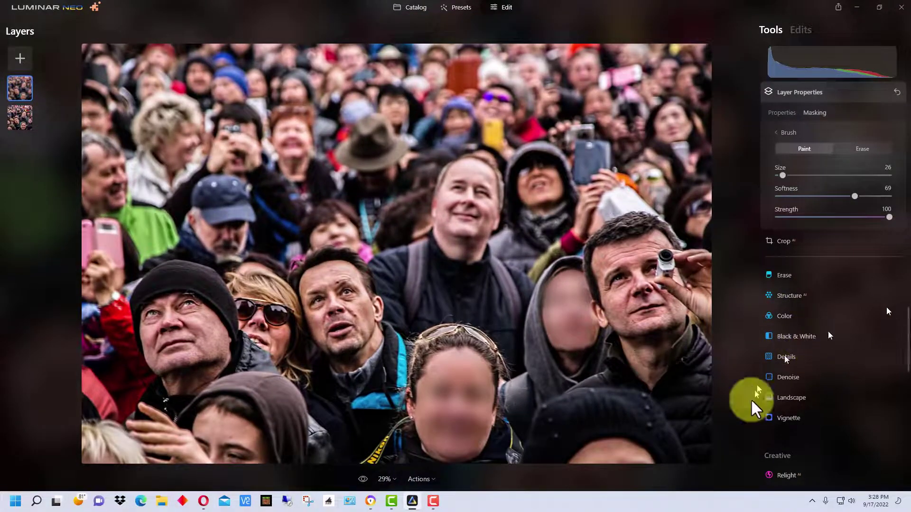